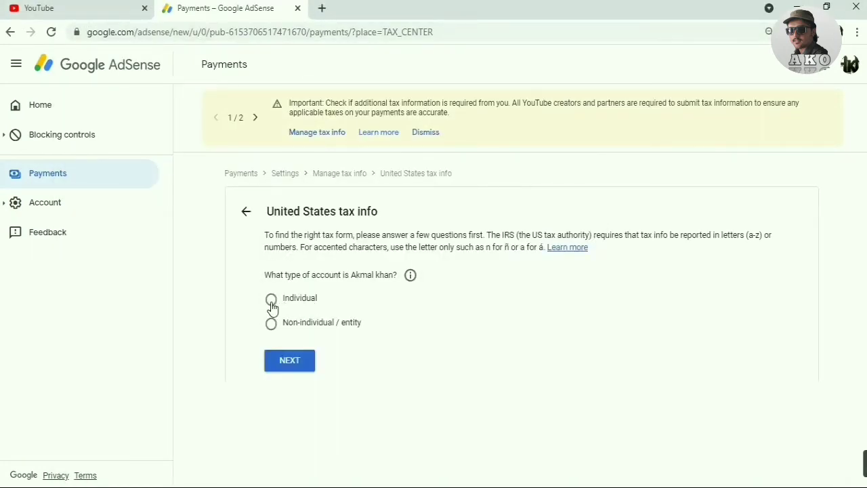
# Answer the tax questions as an individual who is not a US citizen or resident.
pyautogui.click(272, 308)
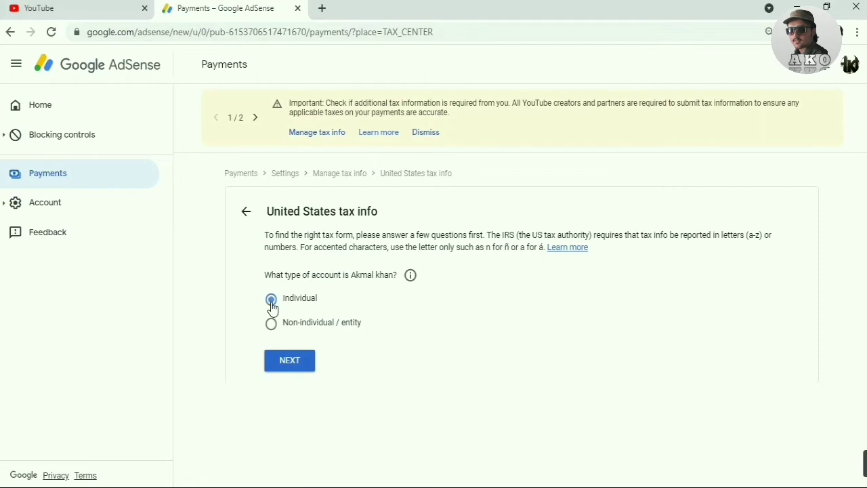
pyautogui.click(285, 370)
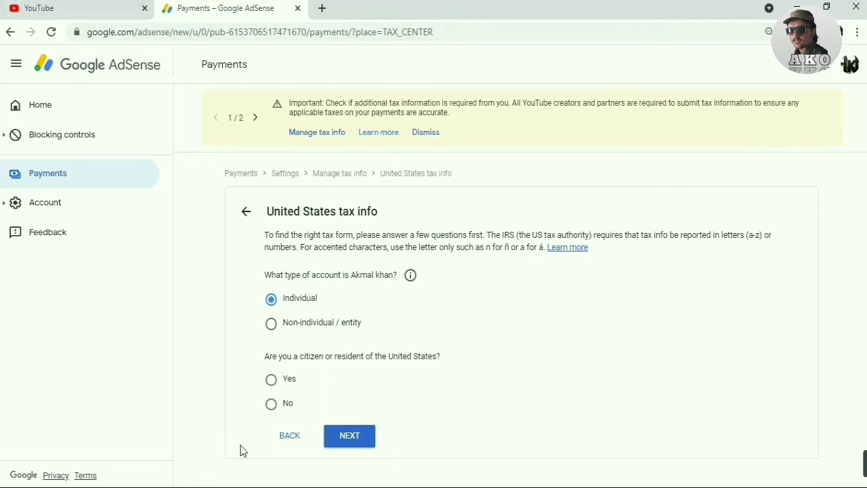
pyautogui.click(271, 405)
pyautogui.click(358, 447)
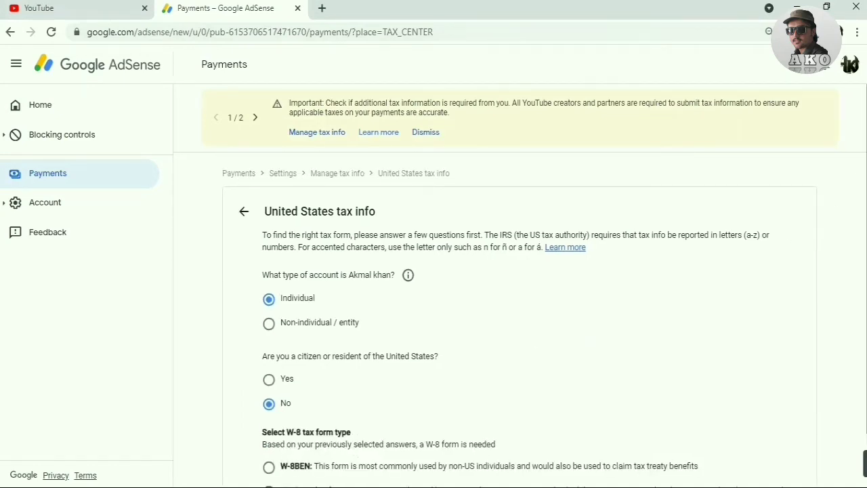
# Choose the W-8BEN tax form and start filling it in.
pyautogui.scroll(-1, 520, 284)
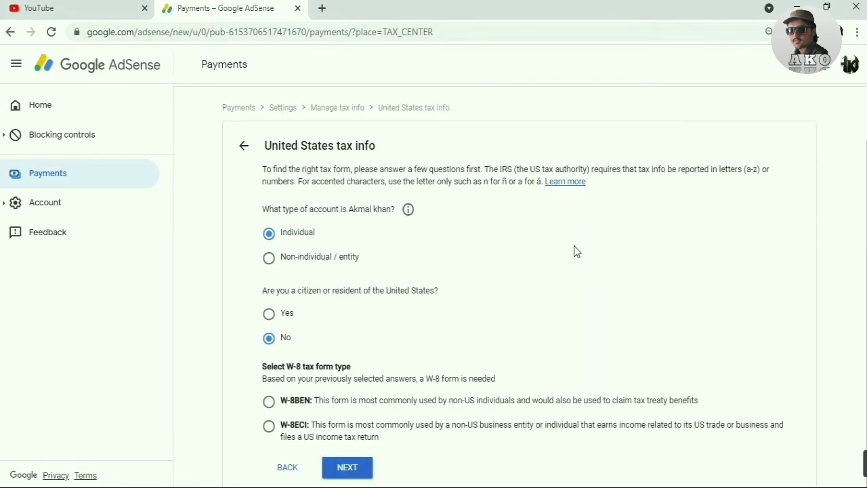
pyautogui.click(270, 403)
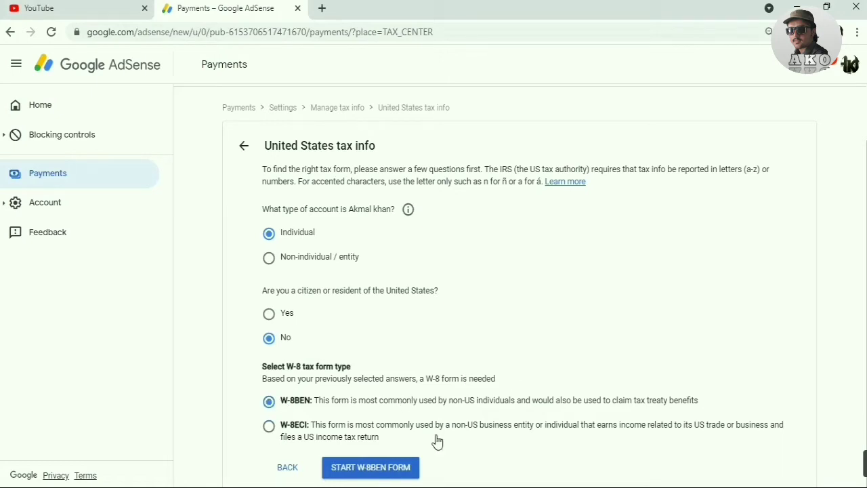
pyautogui.click(385, 472)
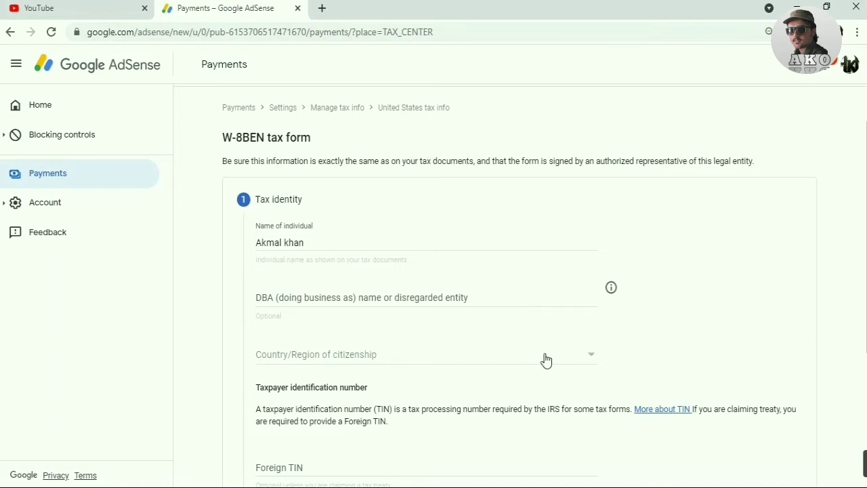
# Set the citizenship country to Pakistan and paste in the foreign taxpayer identification number.
pyautogui.click(587, 367)
pyautogui.press('p')
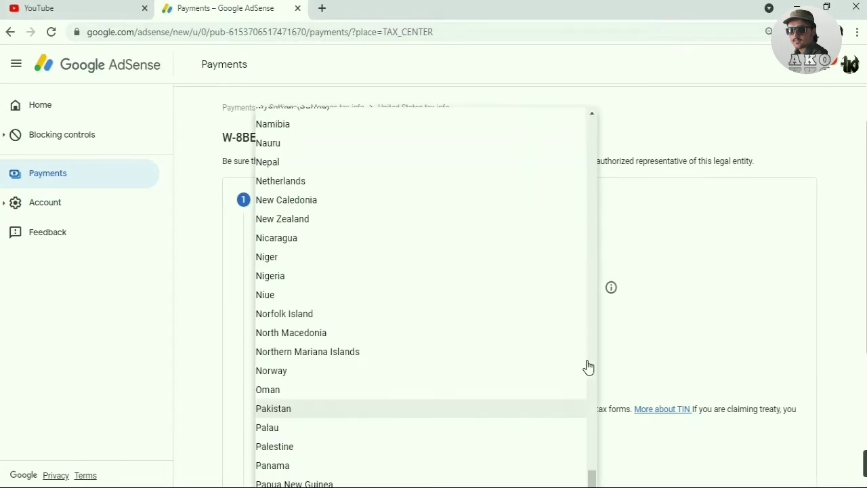
pyautogui.click(529, 409)
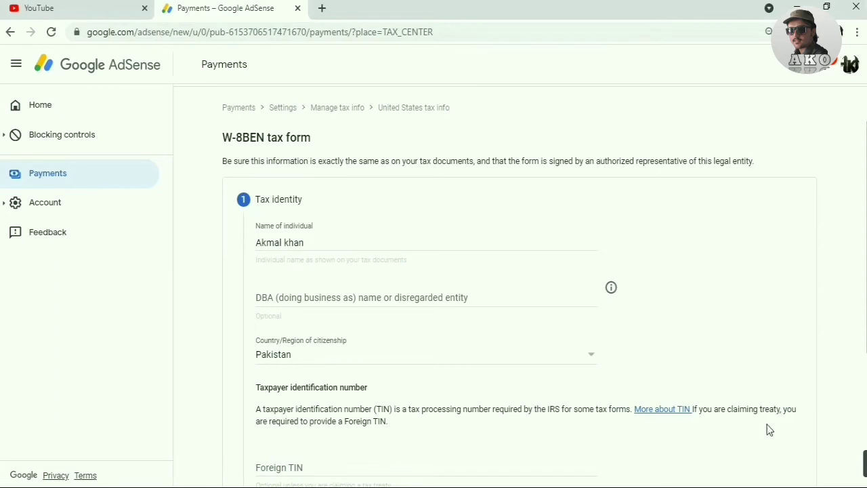
pyautogui.scroll(-1, 690, 427)
pyautogui.scroll(-1, 690, 427)
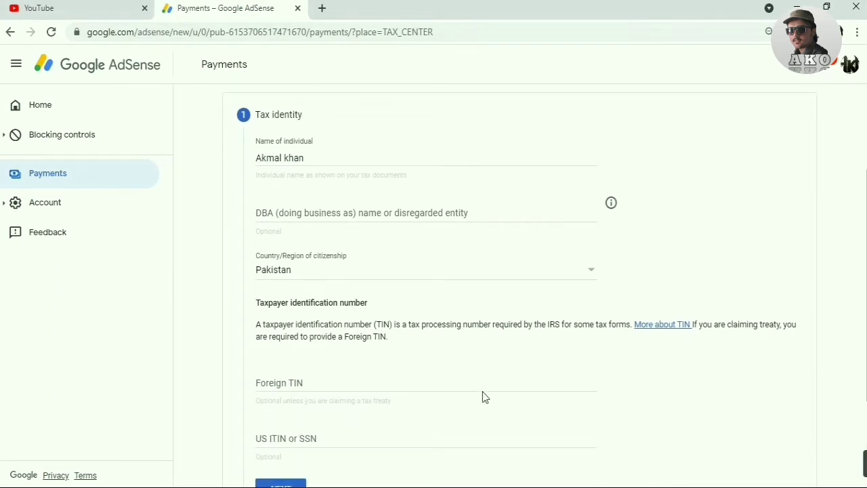
pyautogui.click(440, 382)
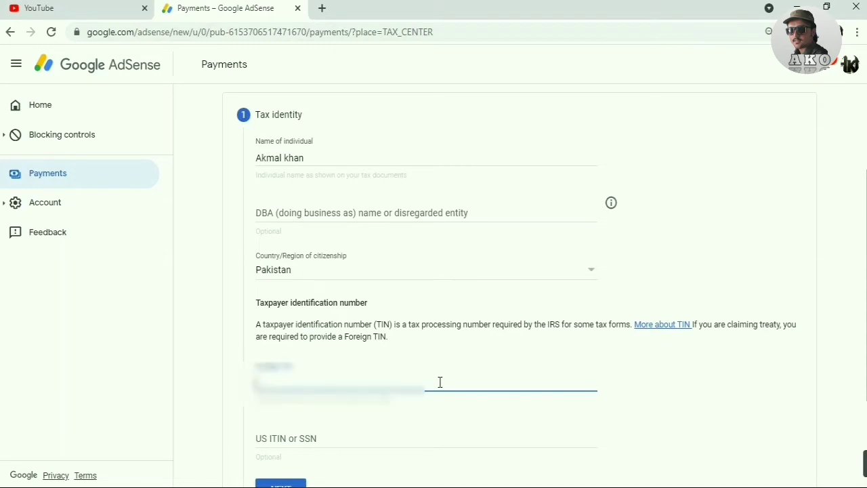
pyautogui.hotkey('ctrl', 'v')
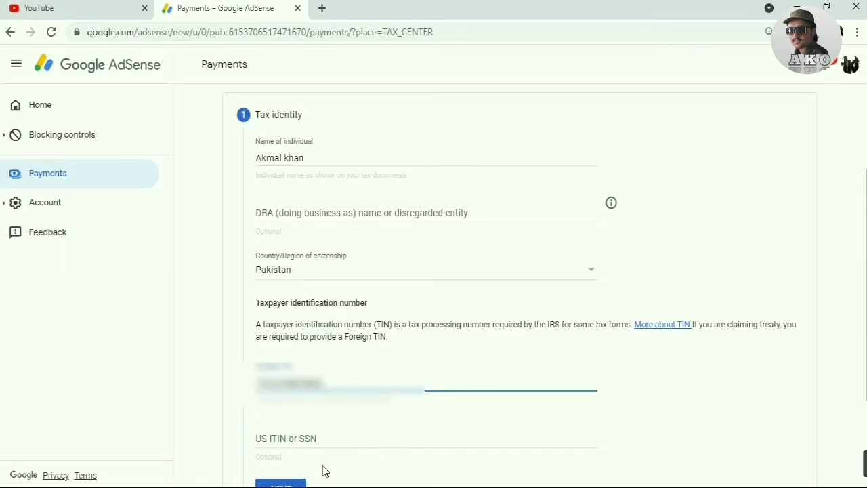
pyautogui.click(280, 484)
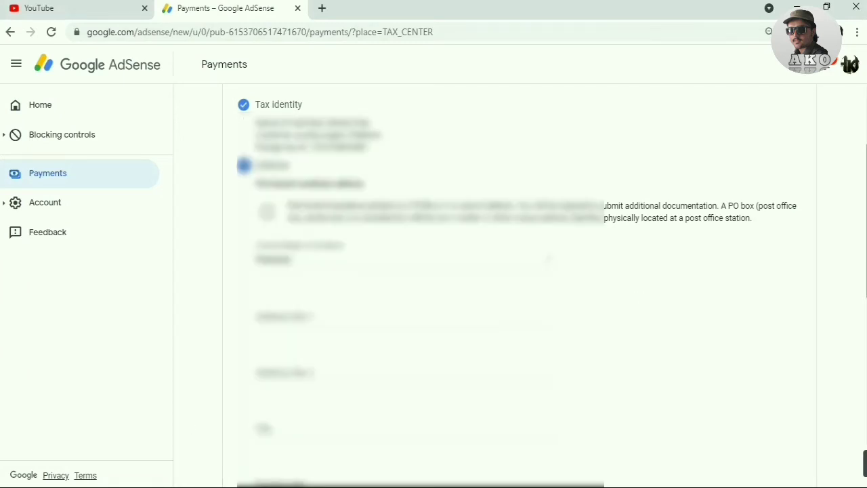
# Make the mailing address the same as the permanent residence address, then continue.
pyautogui.scroll(-3, 772, 248)
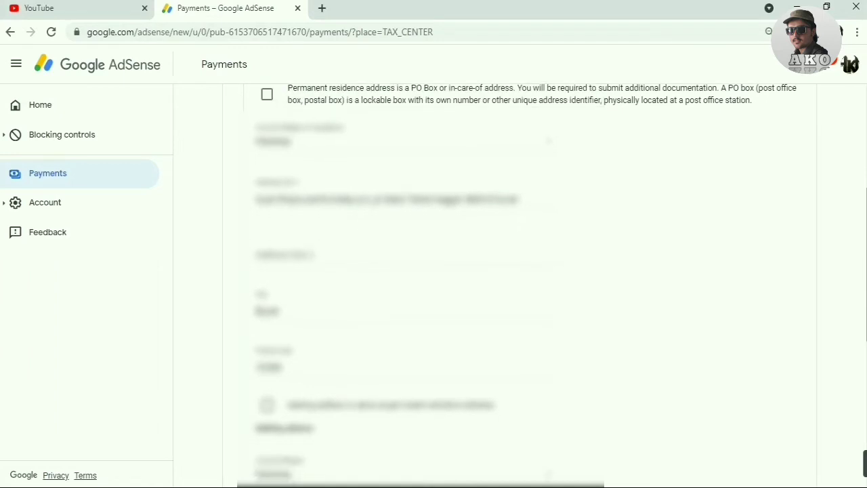
pyautogui.scroll(-1, 521, 284)
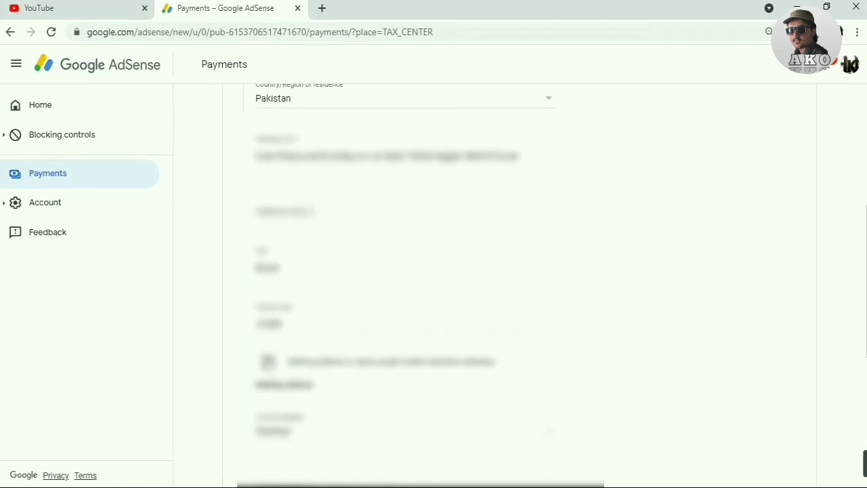
pyautogui.click(268, 363)
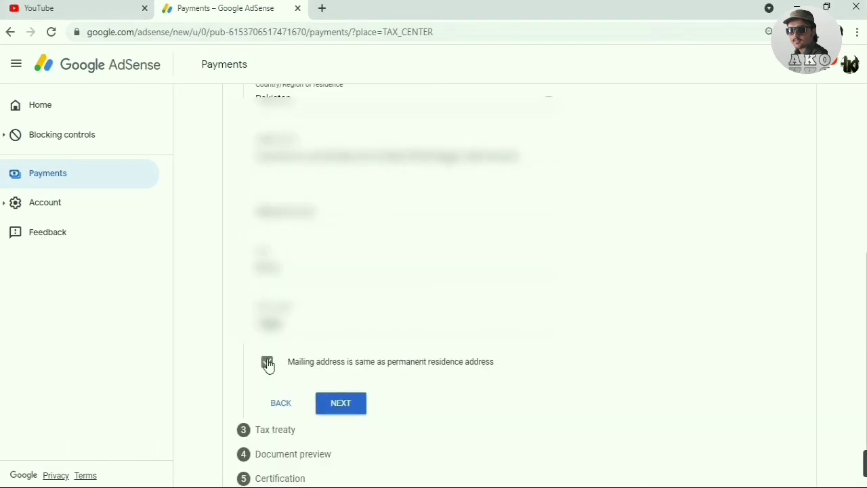
pyautogui.click(340, 404)
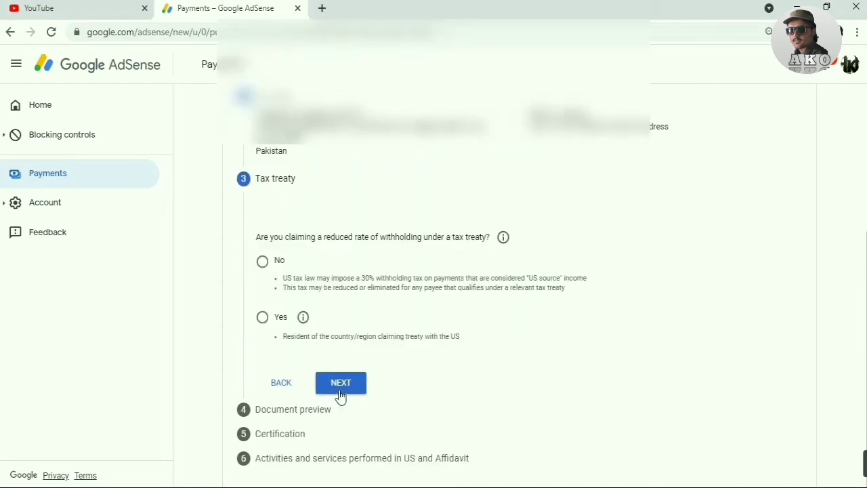
# Claim a reduced treaty withholding rate as a resident of treaty country Pakistan.
pyautogui.click(340, 386)
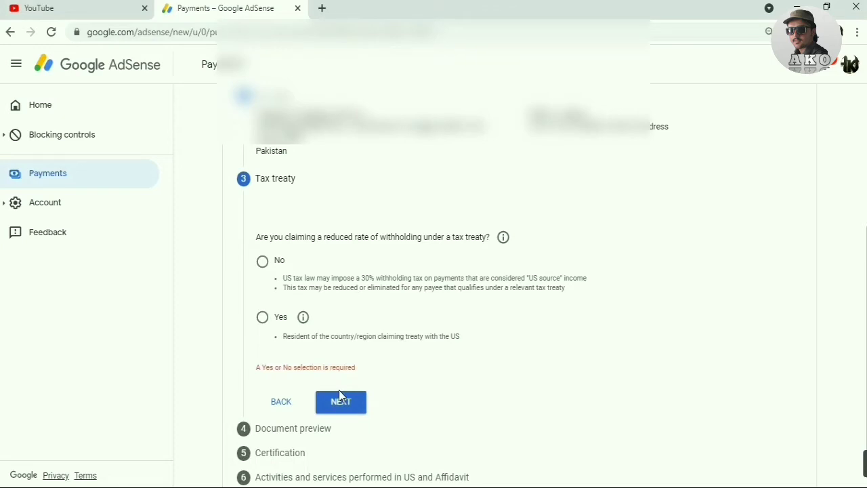
pyautogui.click(263, 318)
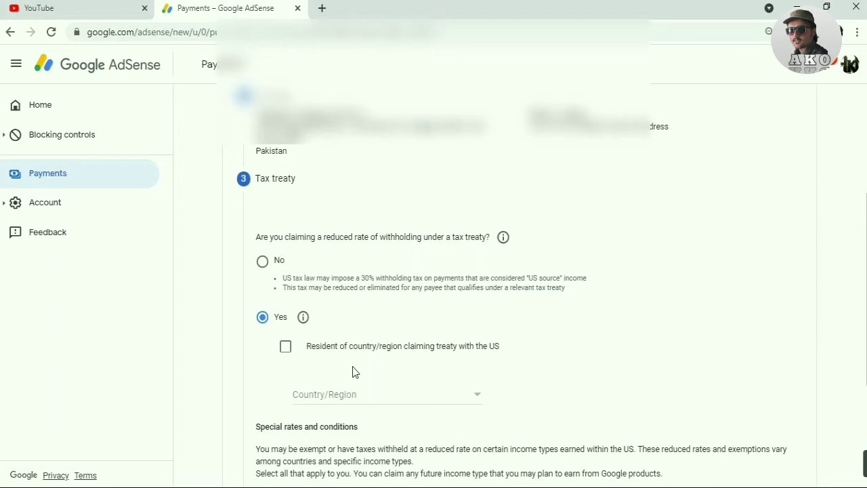
pyautogui.click(291, 355)
pyautogui.click(360, 405)
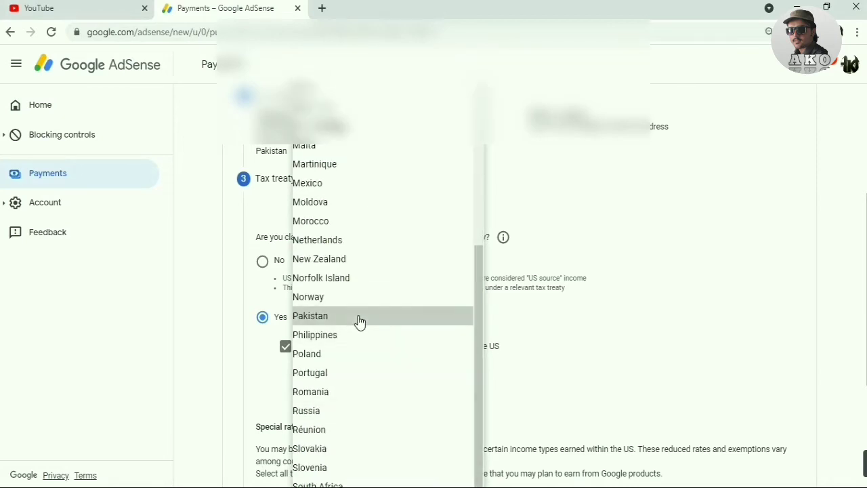
pyautogui.click(360, 322)
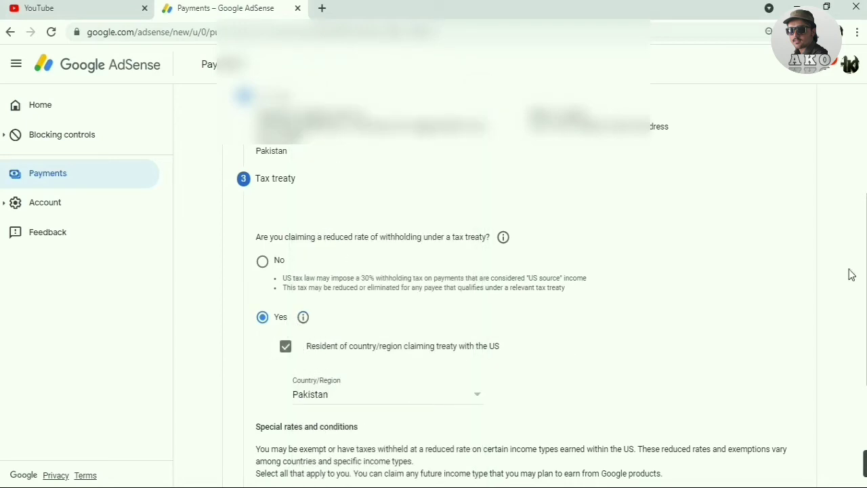
pyautogui.scroll(-3, 865, 463)
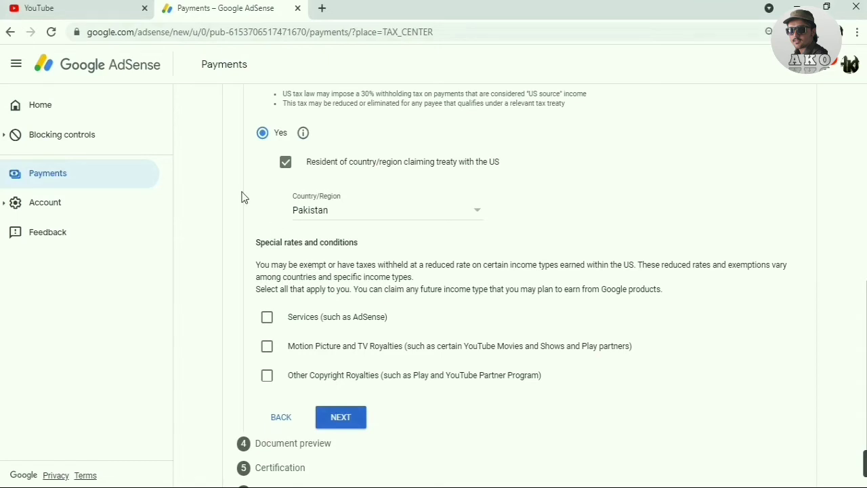
# Set Services income to Article 3 paragraph 2 at 0% and confirm the treaty reason.
pyautogui.click(267, 318)
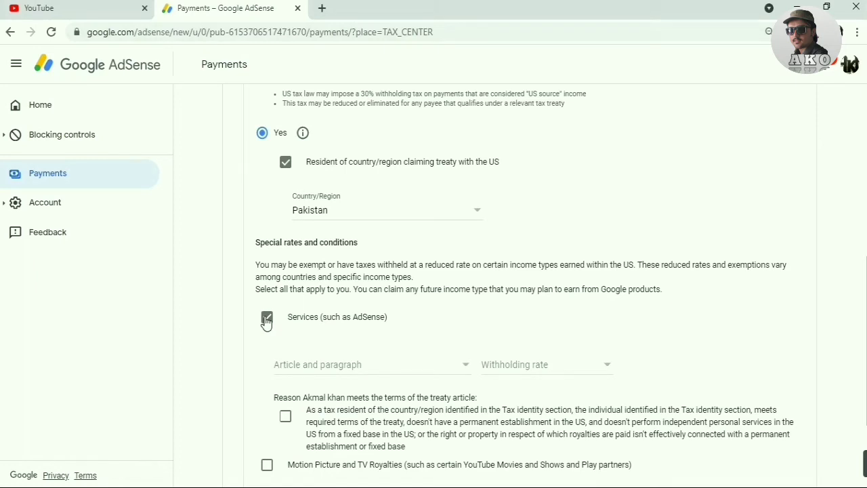
pyautogui.click(469, 372)
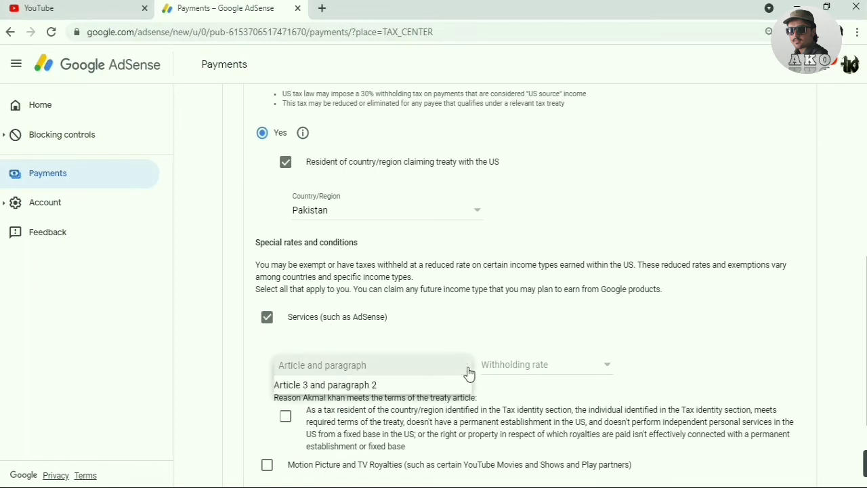
pyautogui.click(423, 389)
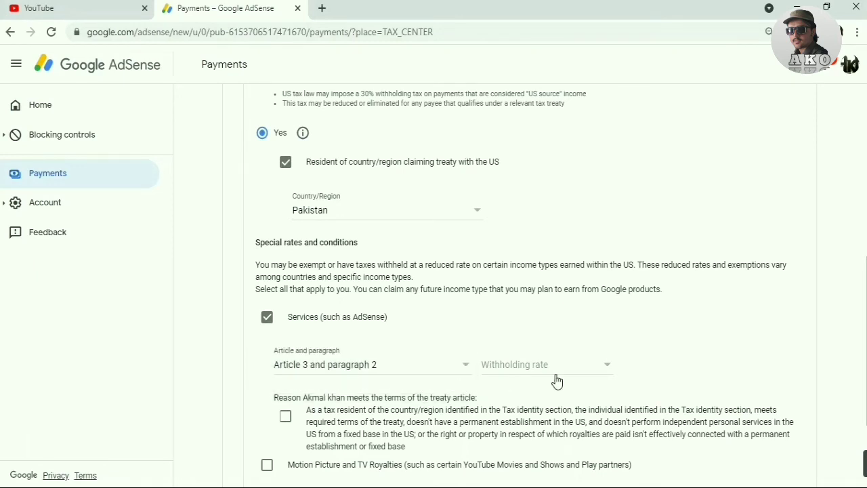
pyautogui.click(609, 367)
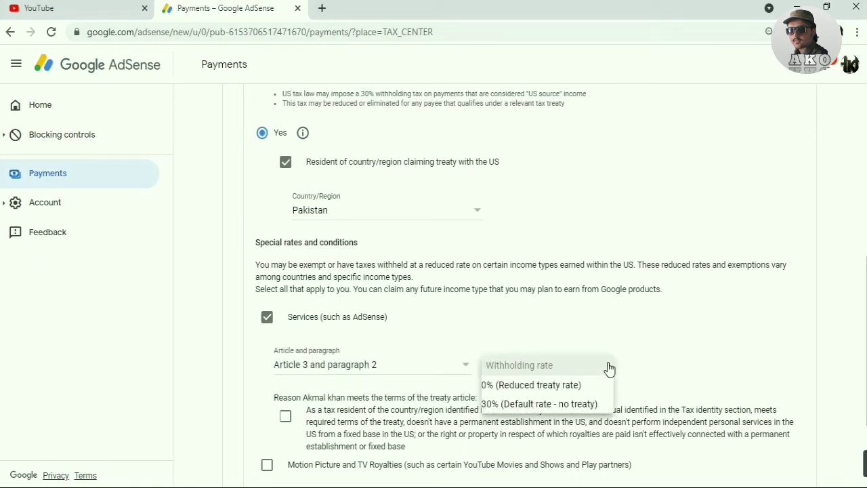
pyautogui.click(562, 384)
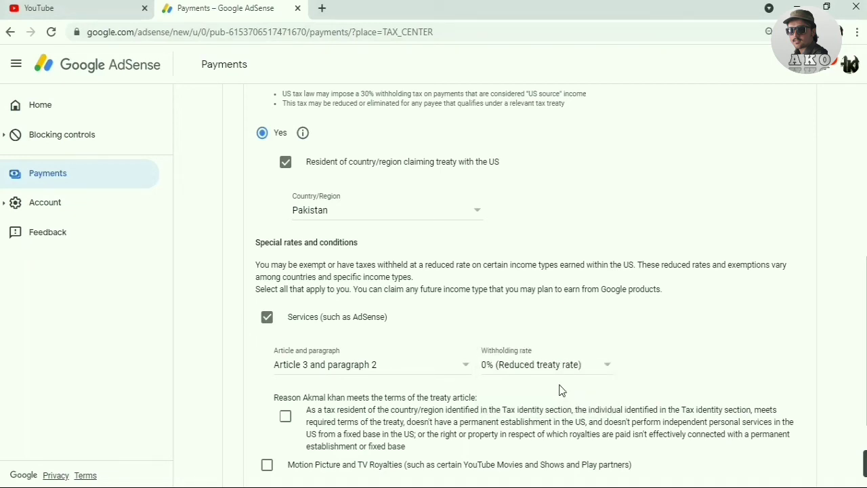
pyautogui.click(286, 417)
pyautogui.scroll(-2, 266, 319)
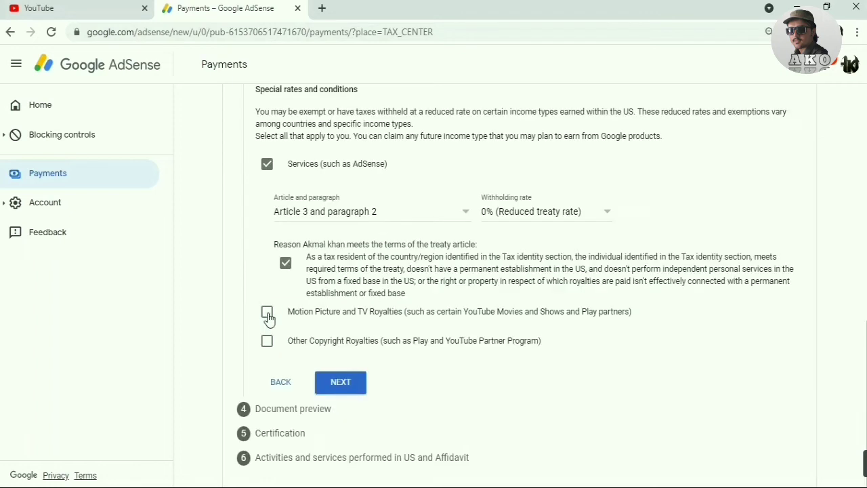
# Add Motion Picture and TV Royalties at the 30% no-treaty rate, confirm its reason, and tick Other Copyright Royalties.
pyautogui.click(267, 314)
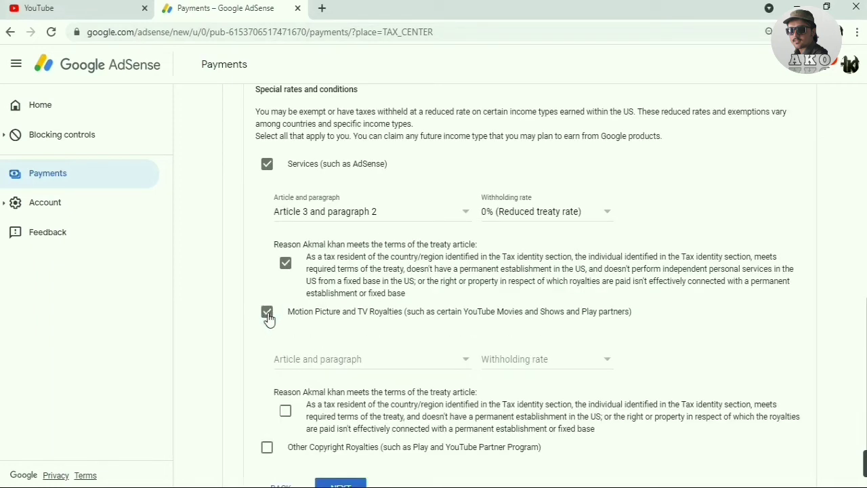
pyautogui.click(337, 360)
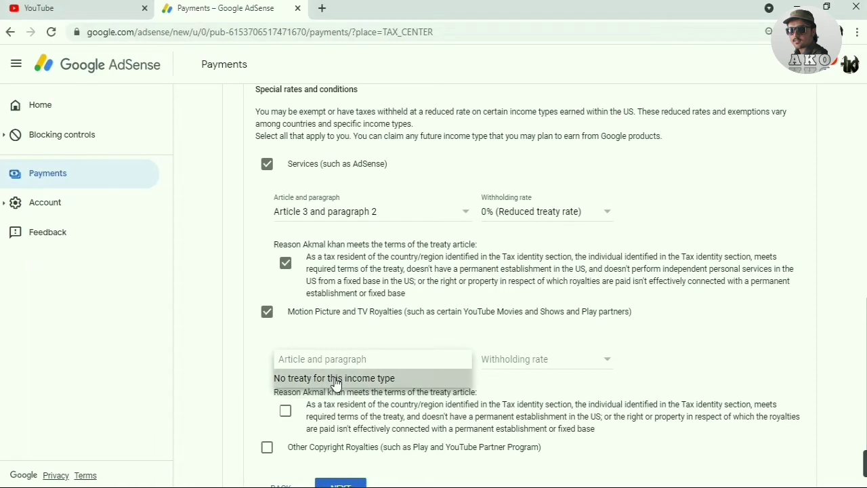
pyautogui.click(337, 382)
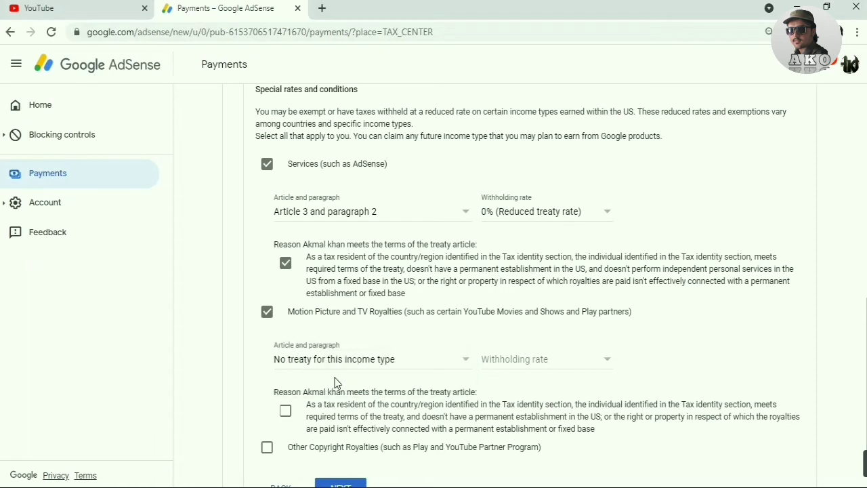
pyautogui.click(537, 365)
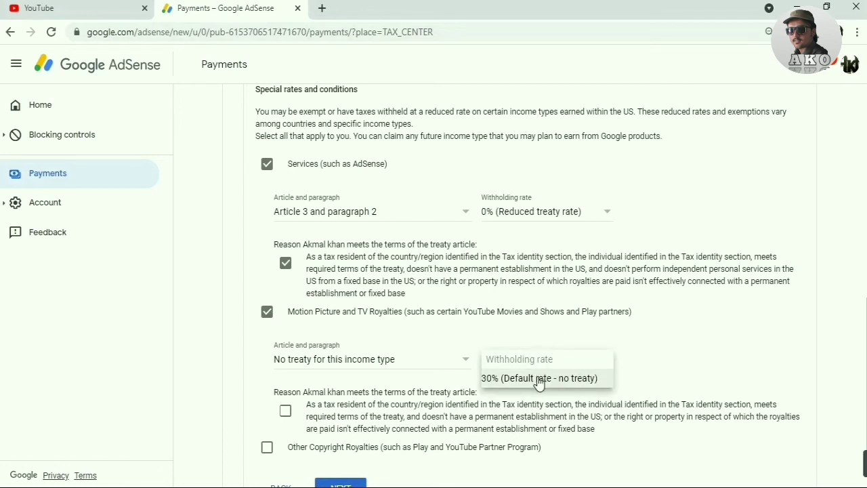
pyautogui.click(539, 381)
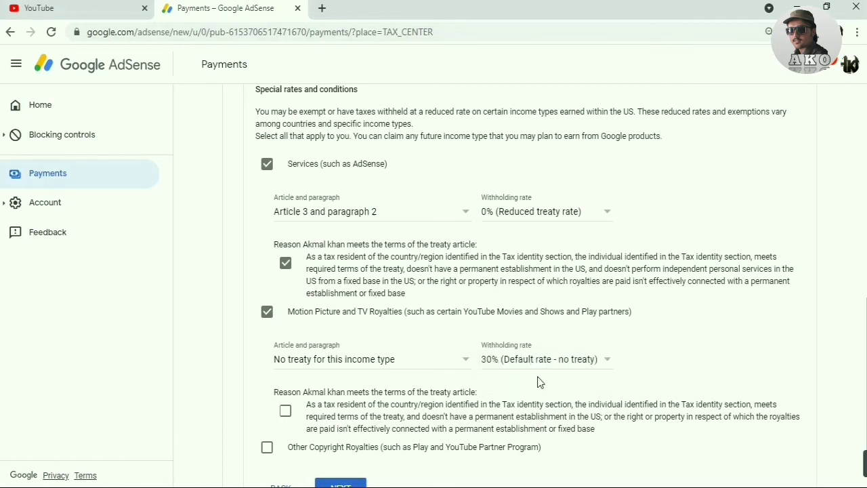
pyautogui.click(285, 412)
pyautogui.scroll(-2, 444, 303)
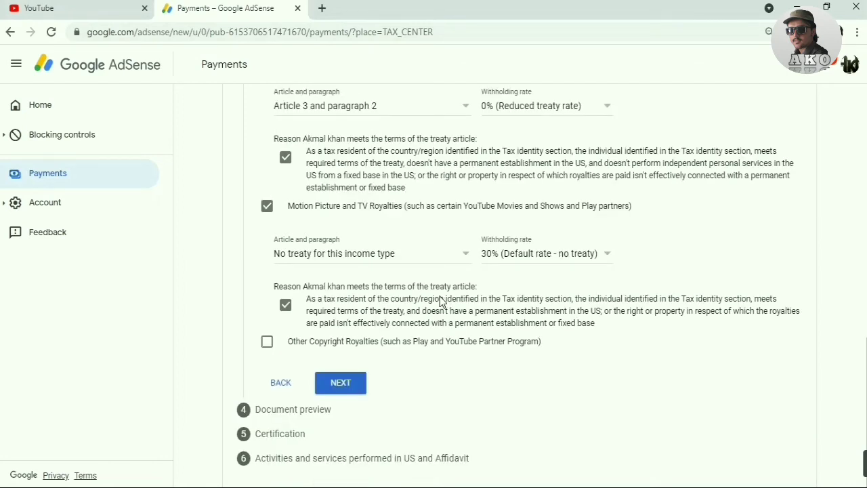
pyautogui.click(268, 343)
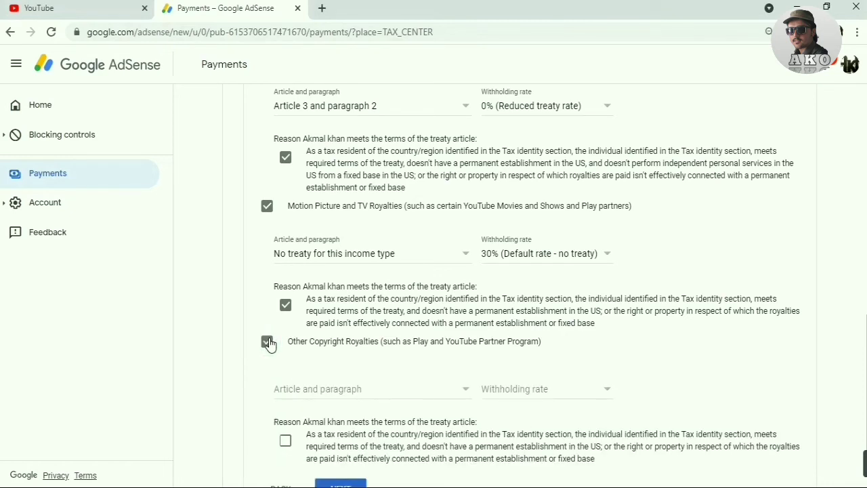
# Put Other Copyright Royalties under Article 8 paragraph 1 and confirm its treaty reason.
pyautogui.click(358, 390)
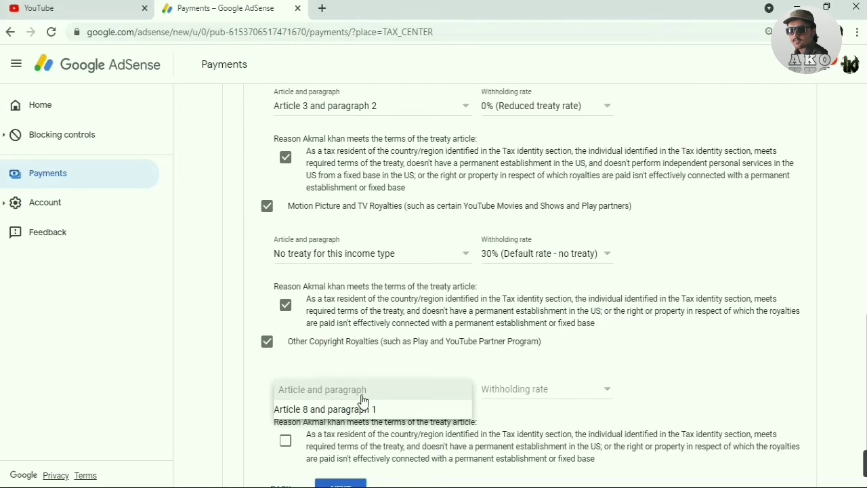
pyautogui.click(371, 407)
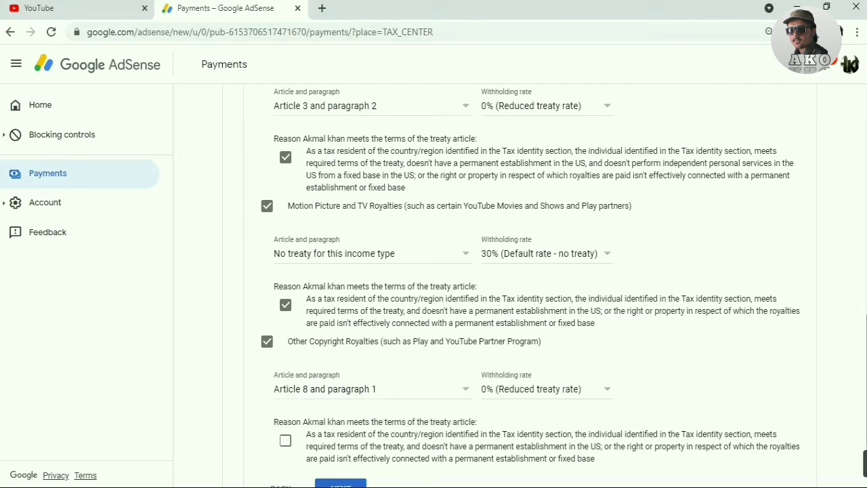
pyautogui.scroll(-2, 862, 351)
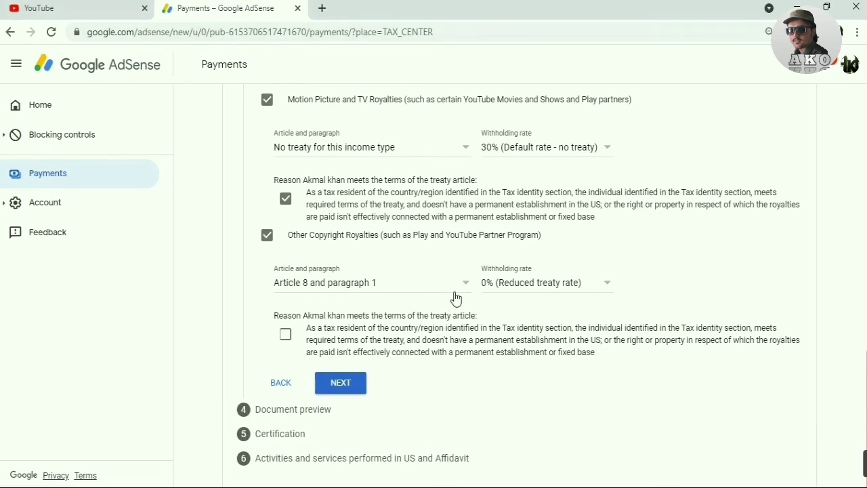
pyautogui.click(285, 336)
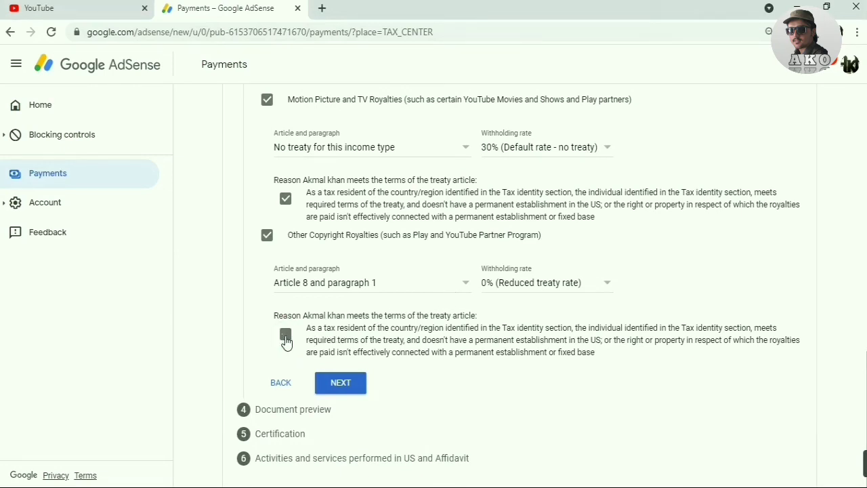
# Confirm the four generated W-8BEN documents were reviewed.
pyautogui.click(341, 385)
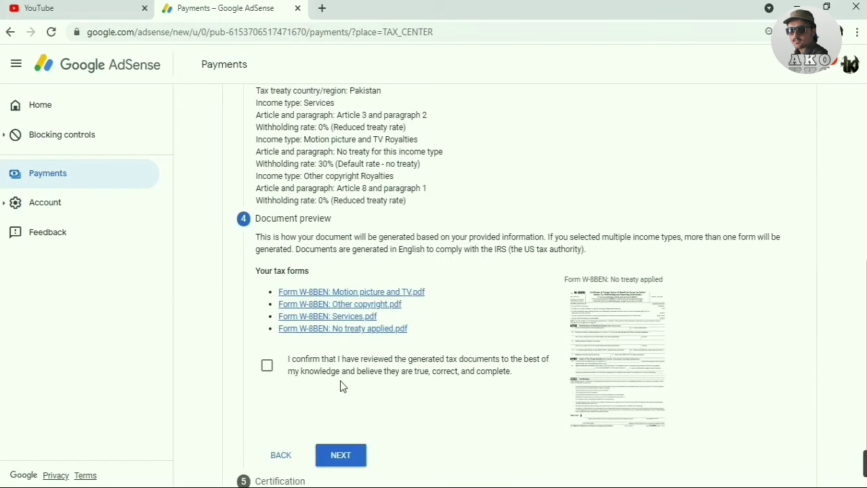
pyautogui.click(268, 369)
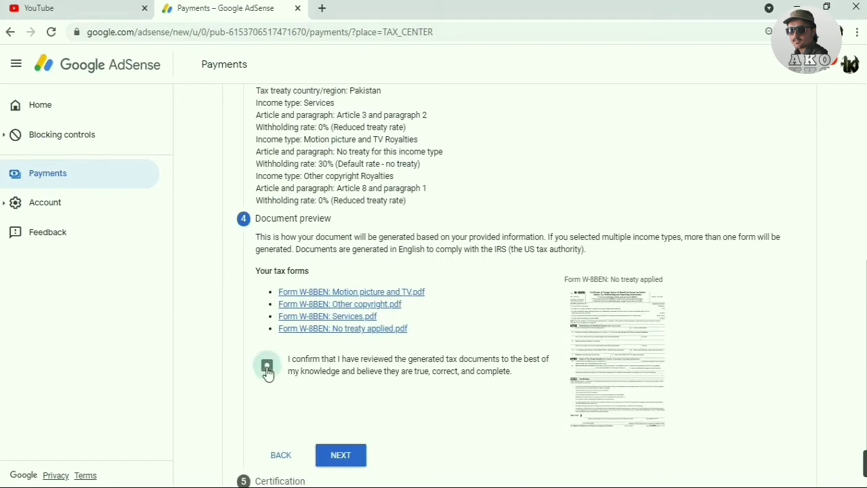
pyautogui.click(341, 455)
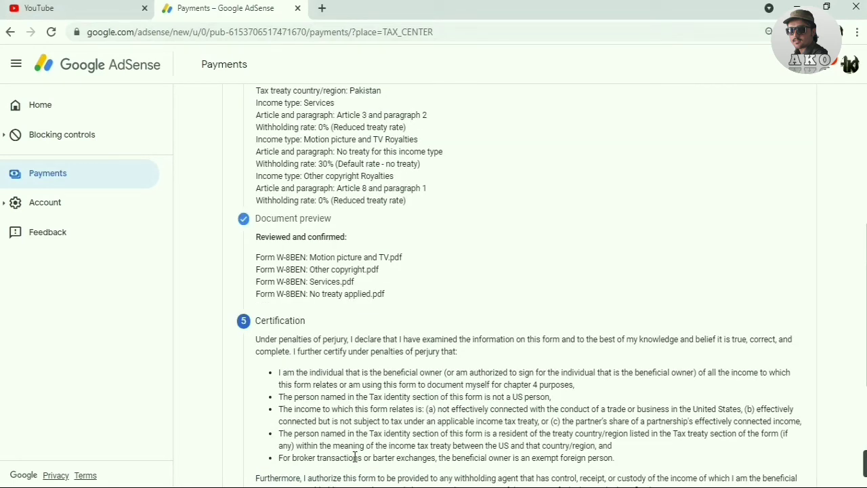
# Sign the certification with your full legal name as the person listed on the form.
pyautogui.write('Akmal')
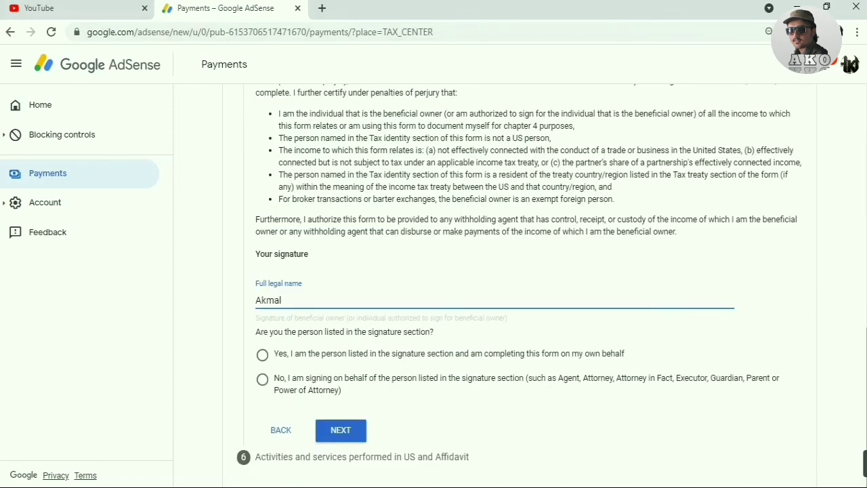
pyautogui.write(' khan')
pyautogui.click(263, 356)
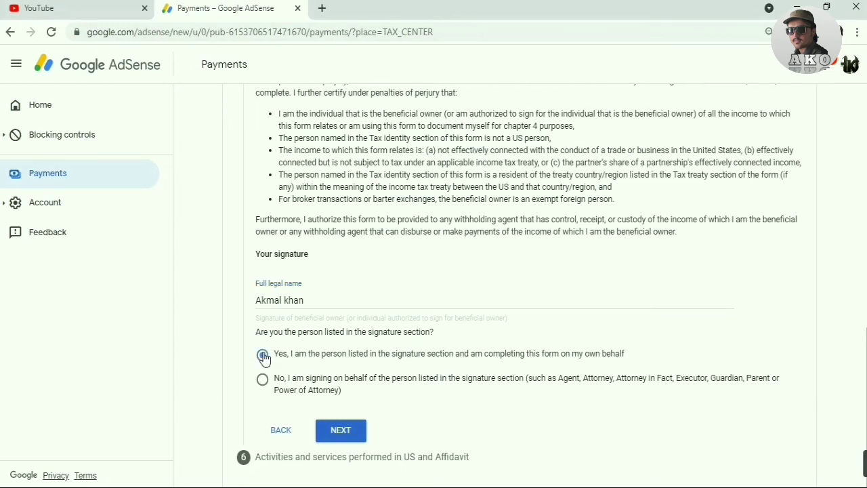
pyautogui.click(340, 434)
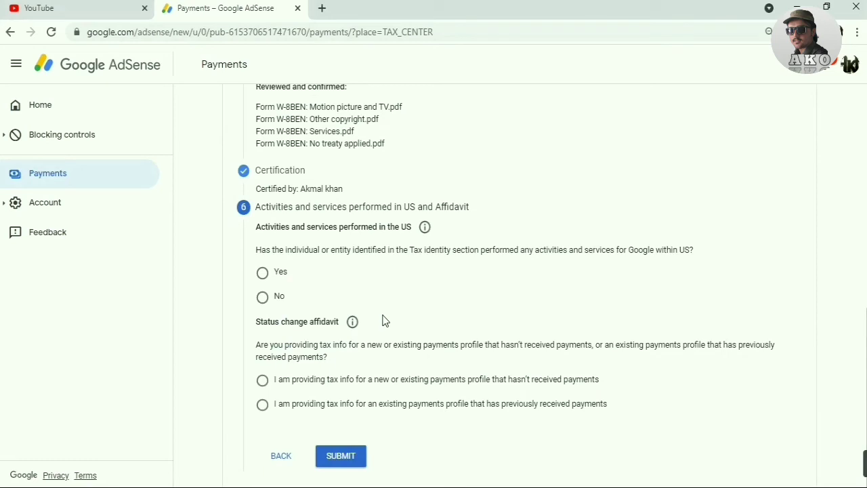
# Answer No to US activities, certify services outside the US, choose the never-paid profile option, and submit.
pyautogui.click(262, 300)
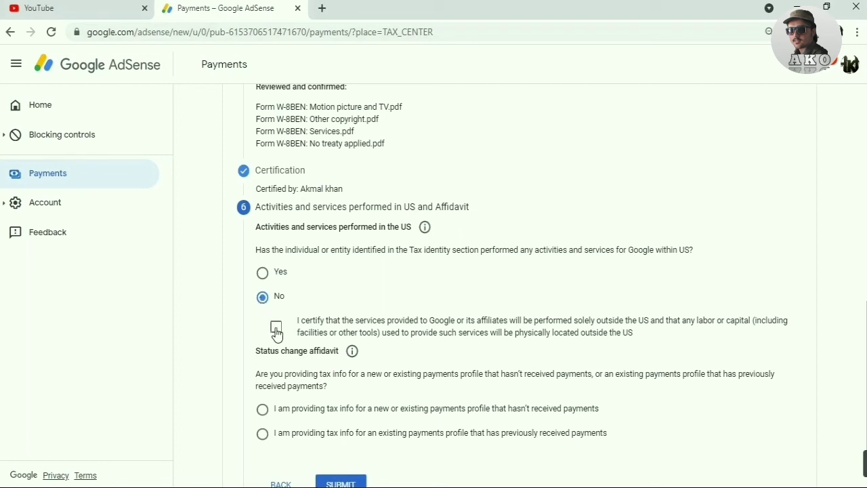
pyautogui.click(277, 331)
pyautogui.scroll(-1, 515, 285)
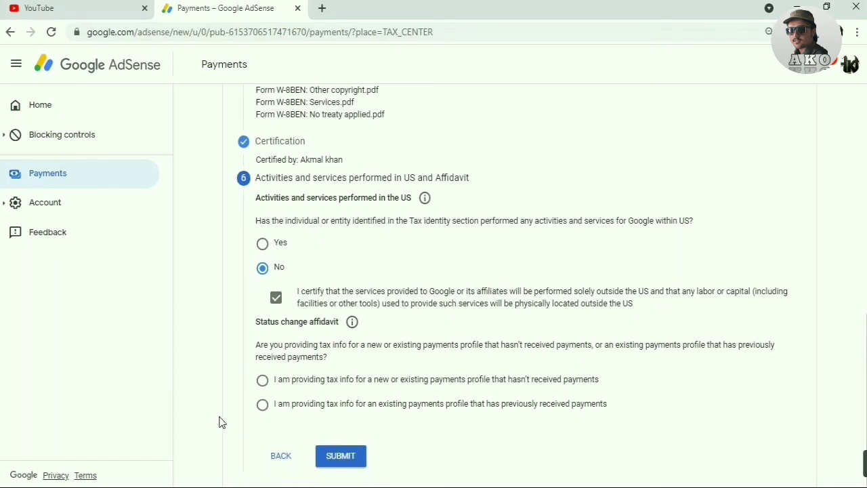
pyautogui.click(265, 382)
pyautogui.click(358, 467)
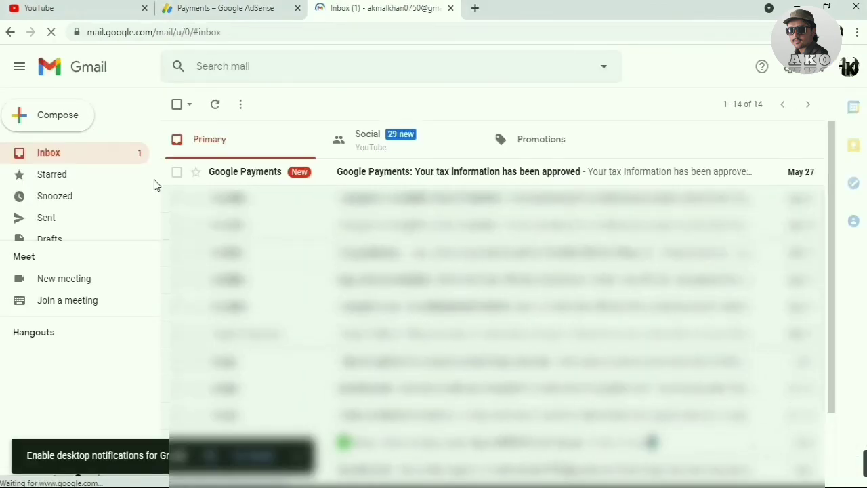
# Open the Google Payments email 'Your tax information has been approved'.
pyautogui.click(237, 180)
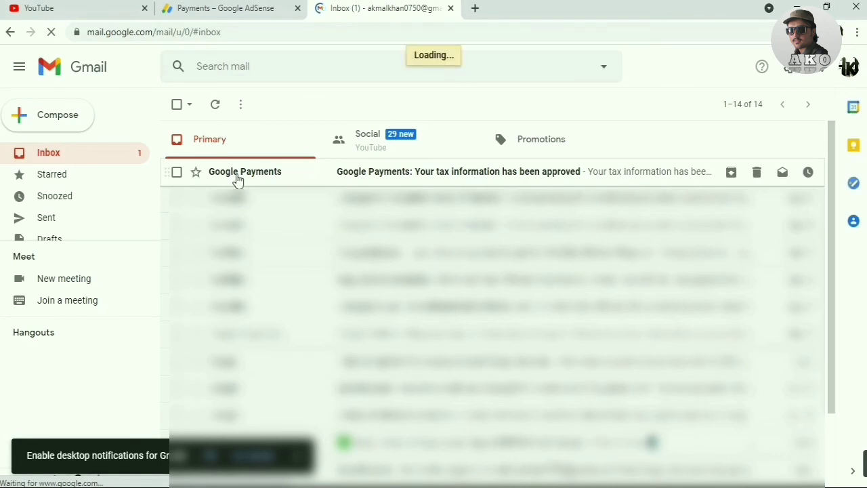